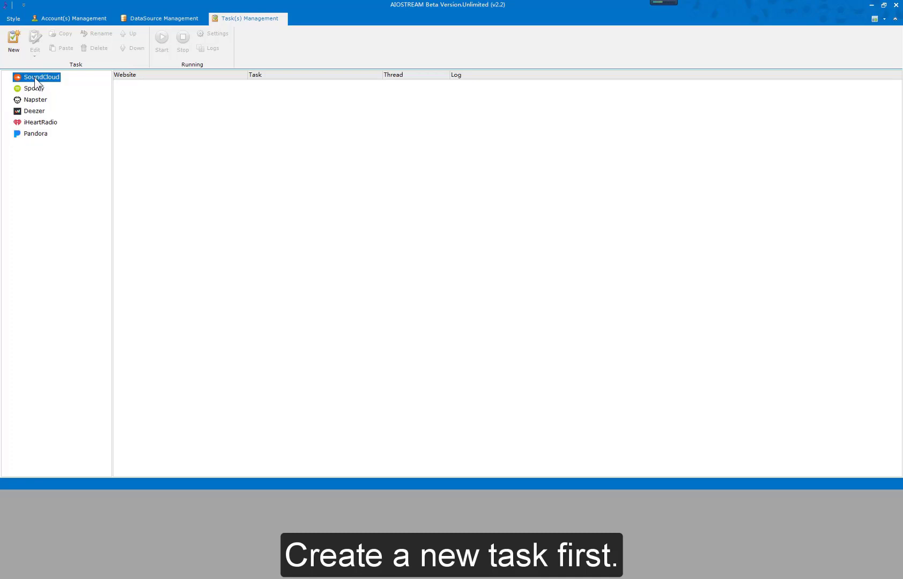
Create a SoundCloud task named Play Tracks with fast creation using templates, and select the Play Tracks system template.
{"action": "left_click", "coordinate": [15, 42]}
{"action": "left_click", "coordinate": [397, 234]}
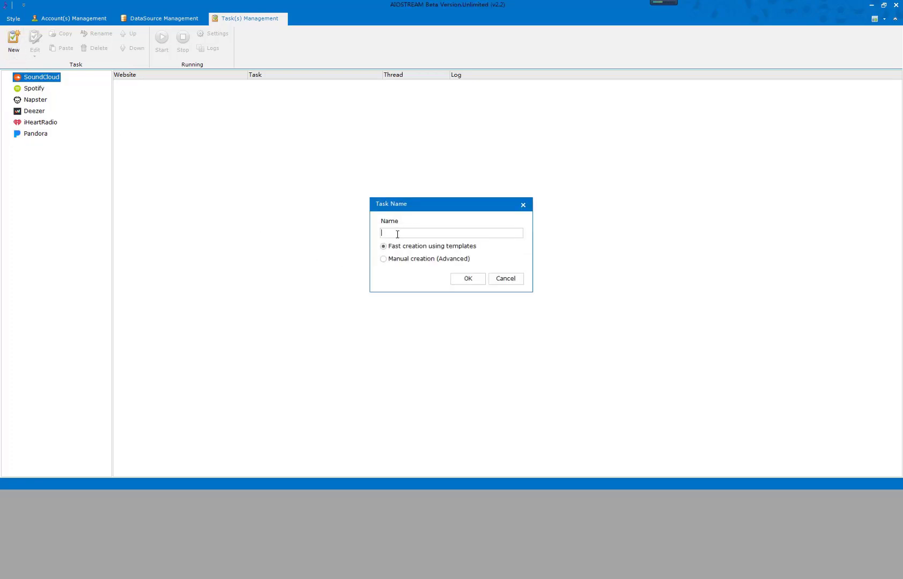
{"action": "type", "text": "Play Tracks"}
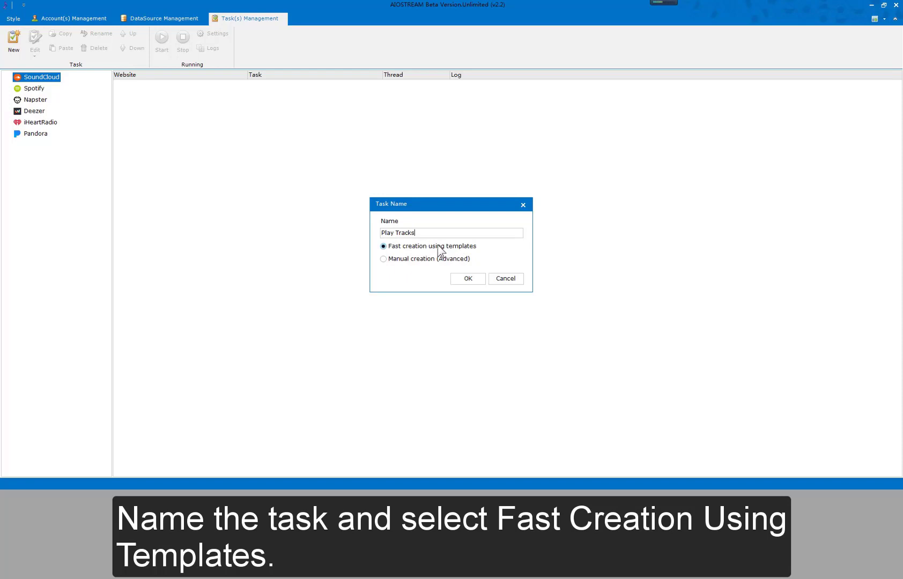
{"action": "left_click", "coordinate": [464, 279]}
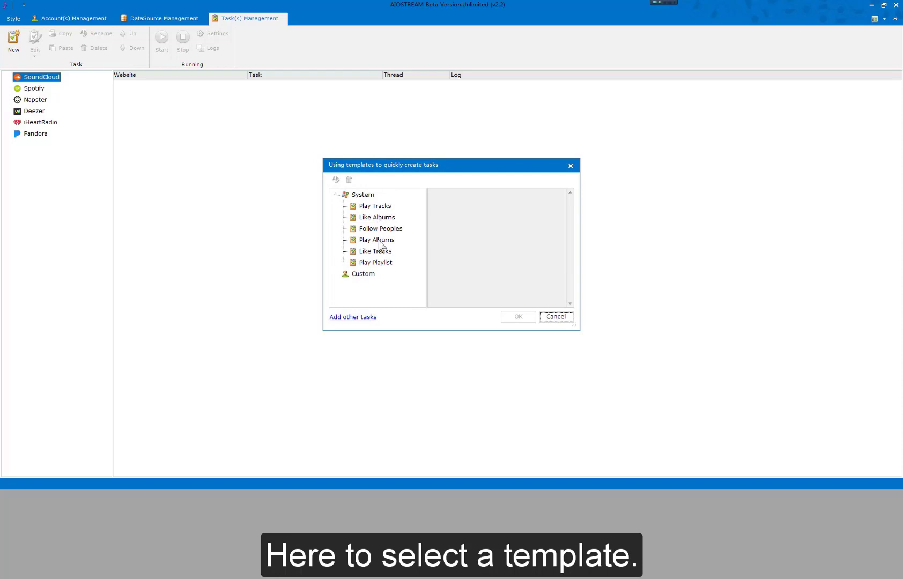
{"action": "left_click", "coordinate": [376, 208]}
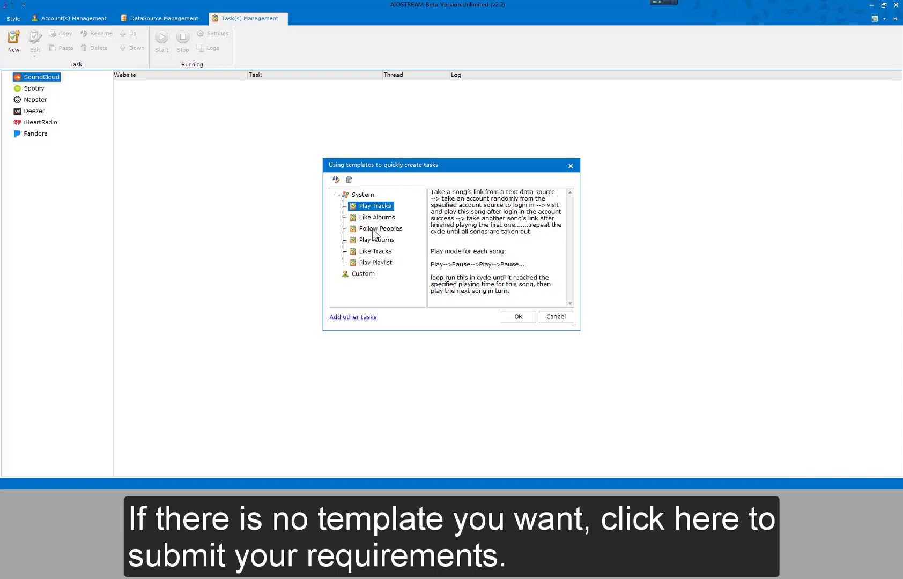
View the web form for requesting other task templates, including its requirements field, and close it.
{"action": "left_click", "coordinate": [356, 316]}
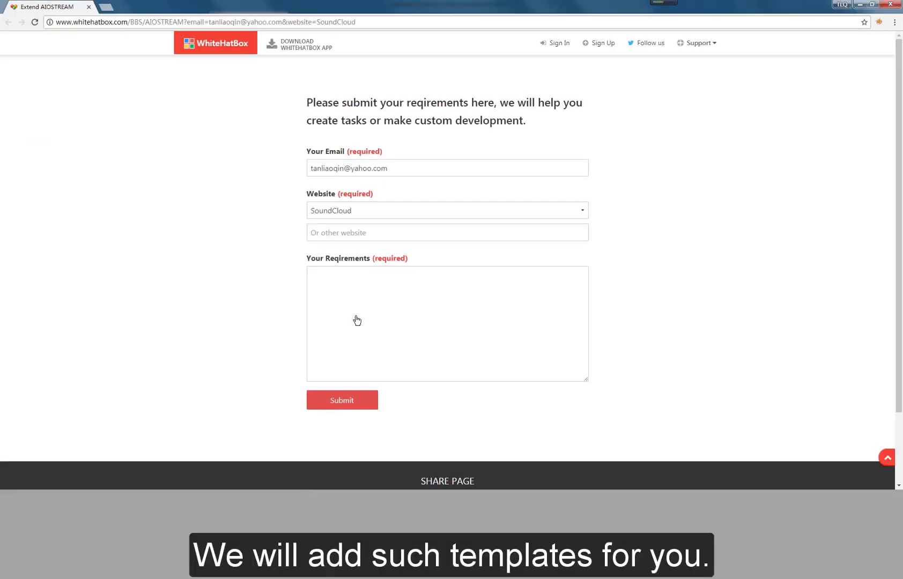
{"action": "left_click", "coordinate": [361, 301]}
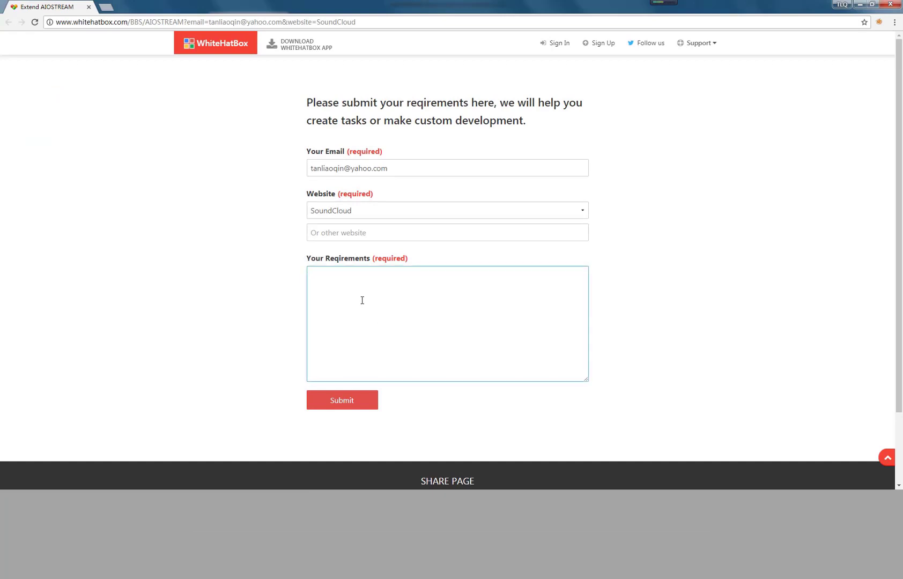
{"action": "left_click", "coordinate": [890, 5]}
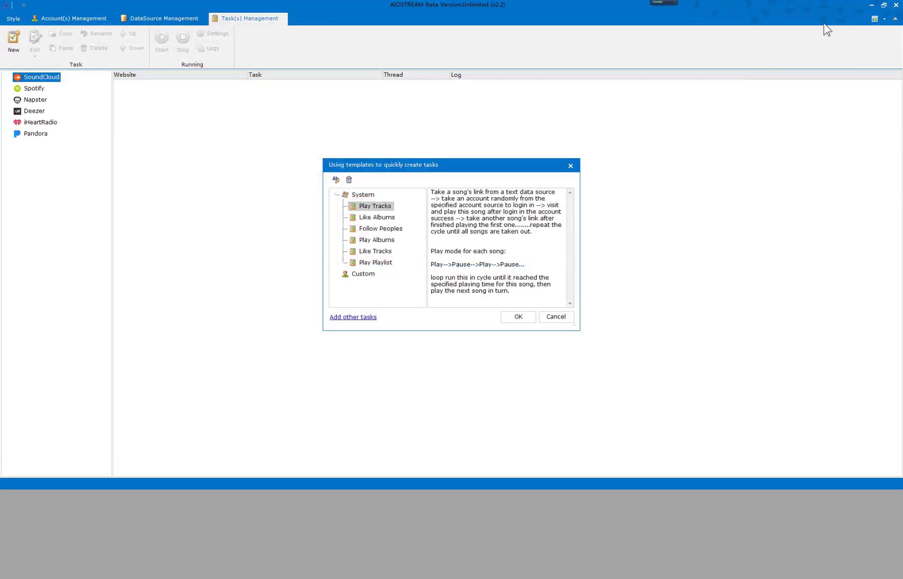
Apply the Play Tracks template to the task and have it create a new source of data.
{"action": "left_click", "coordinate": [385, 207]}
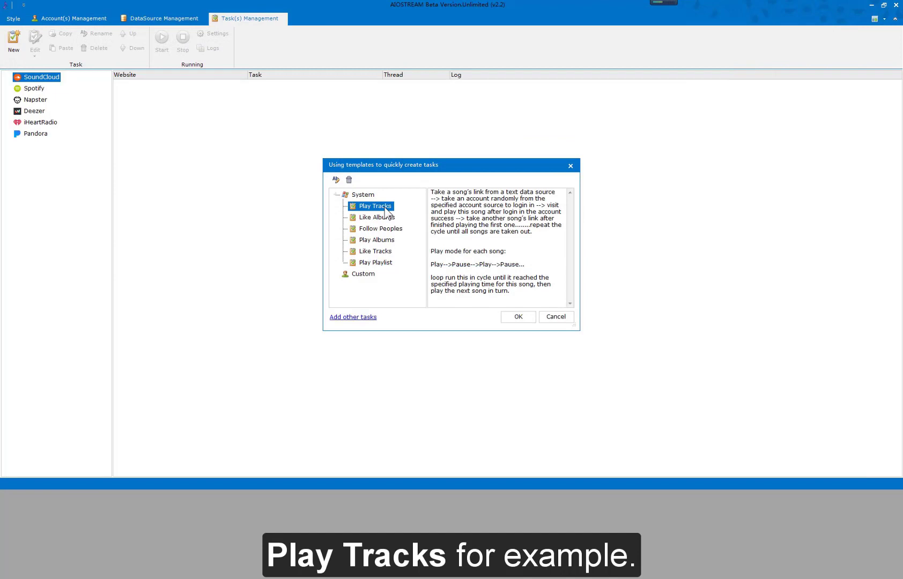
{"action": "left_click", "coordinate": [516, 316]}
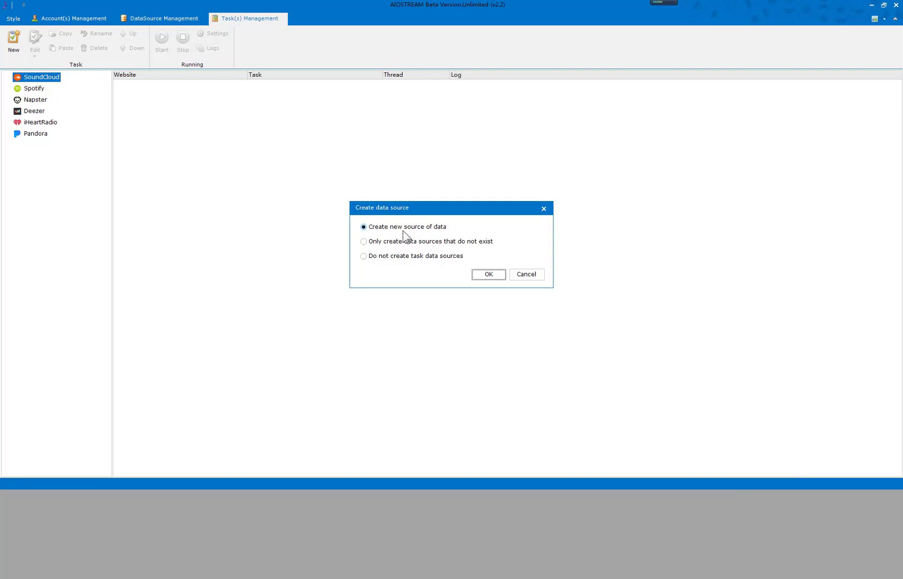
{"action": "left_click", "coordinate": [402, 230]}
{"action": "left_click", "coordinate": [407, 242]}
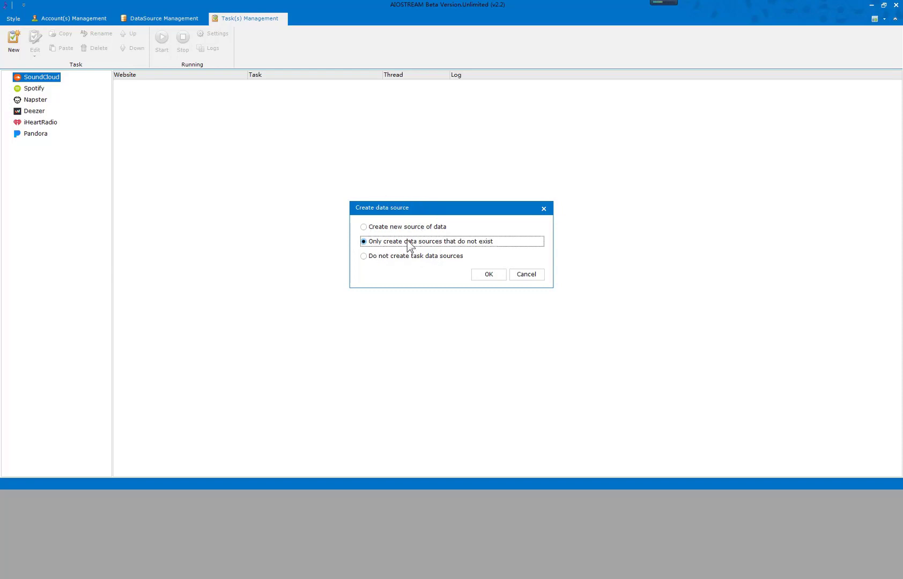
{"action": "left_click", "coordinate": [407, 255]}
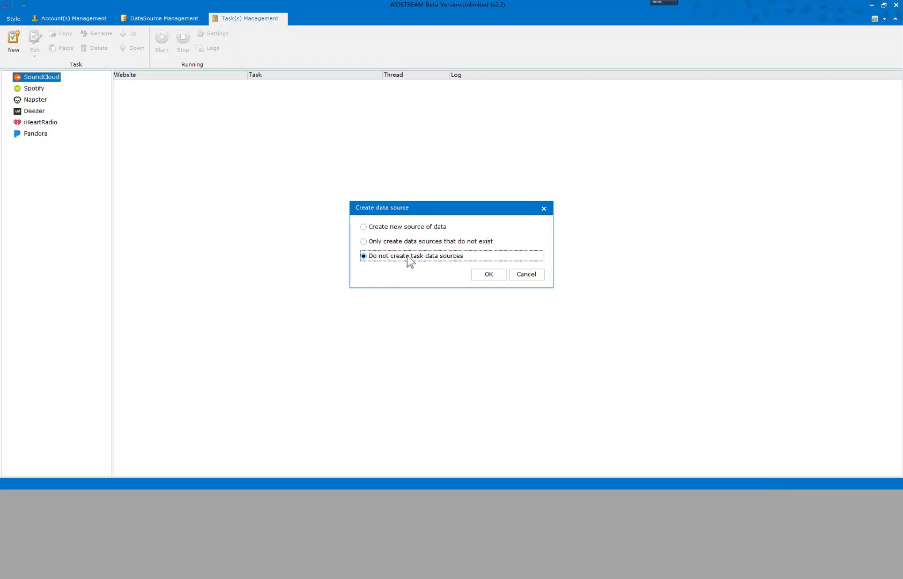
{"action": "left_click", "coordinate": [413, 229]}
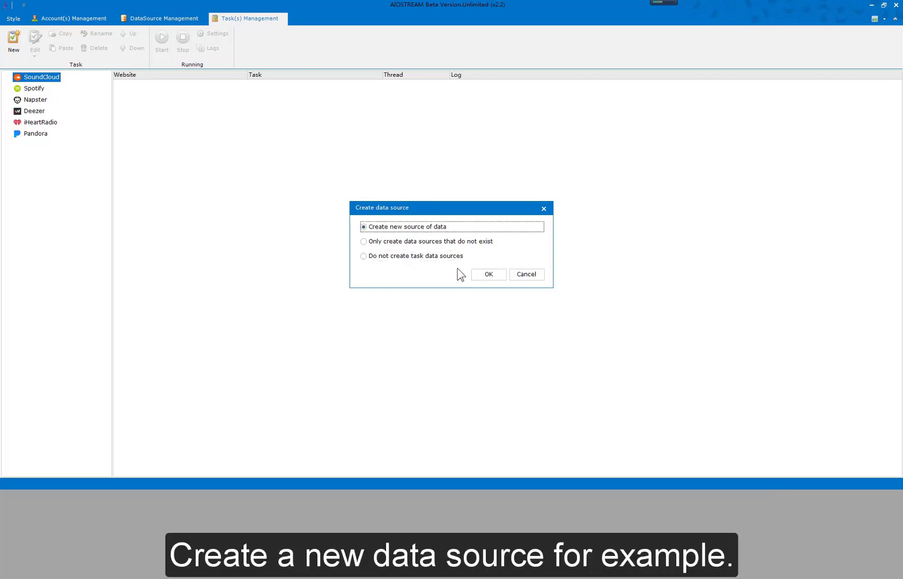
{"action": "left_click", "coordinate": [480, 278]}
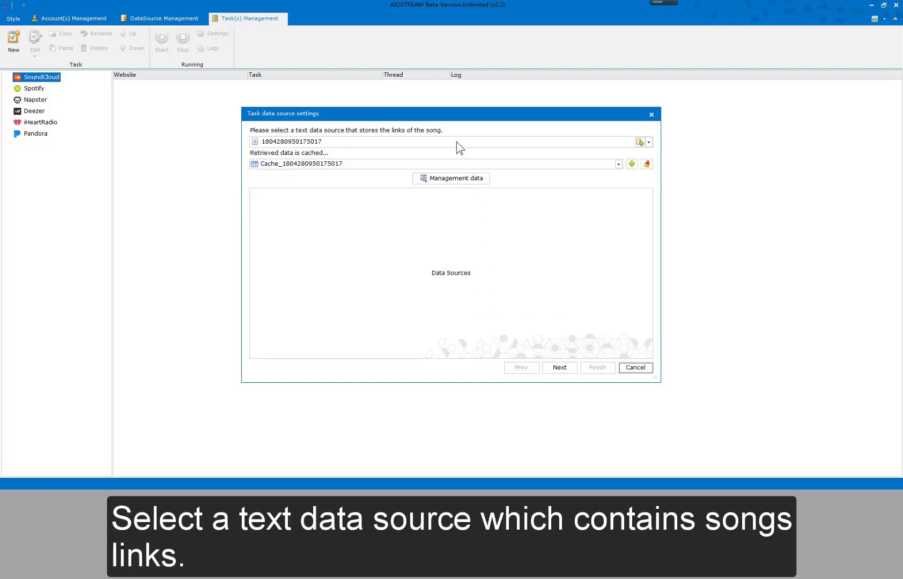
{"action": "left_click", "coordinate": [456, 141]}
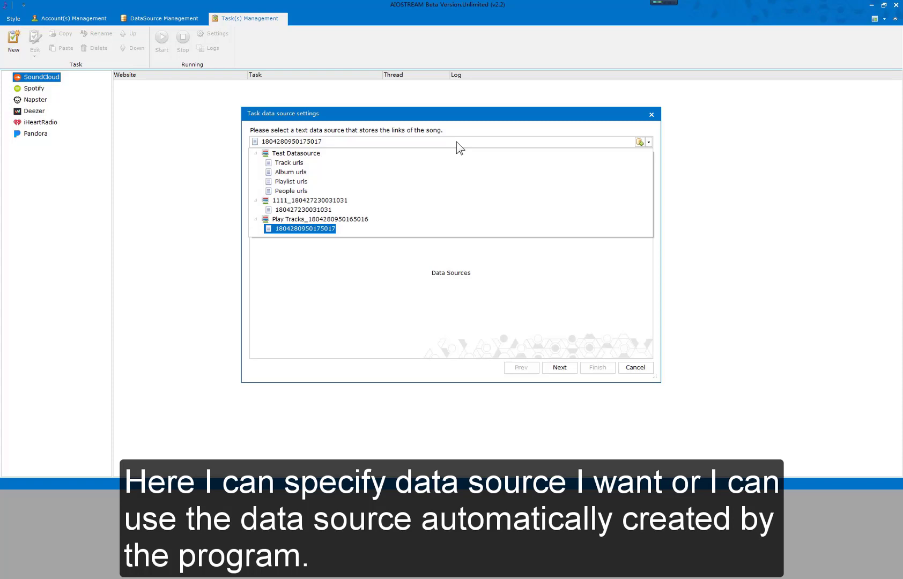
{"action": "left_click", "coordinate": [637, 144]}
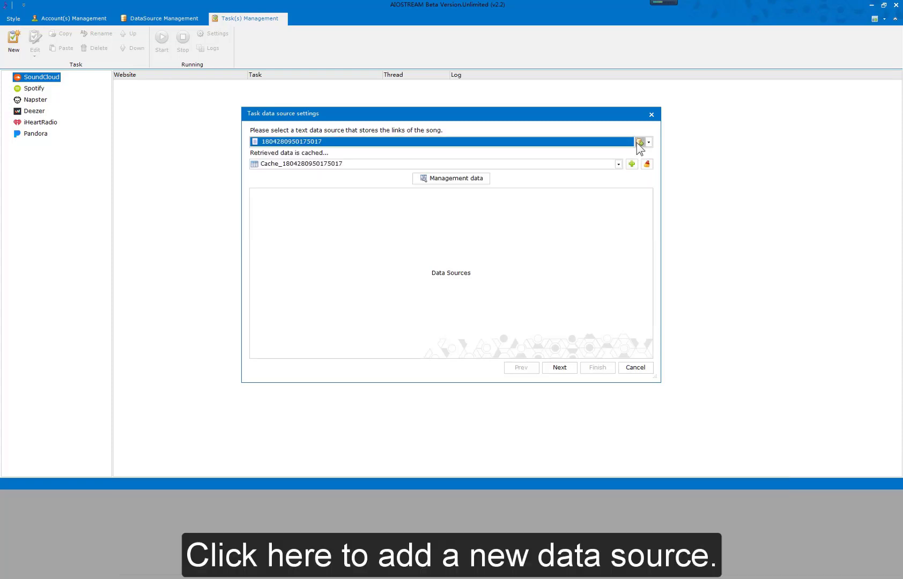
{"action": "left_click", "coordinate": [639, 143]}
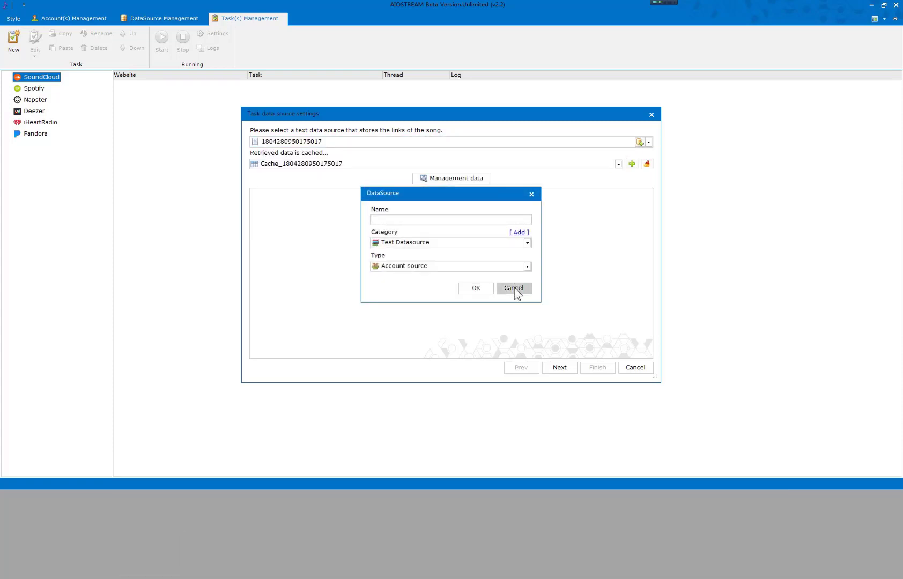
{"action": "left_click", "coordinate": [514, 288]}
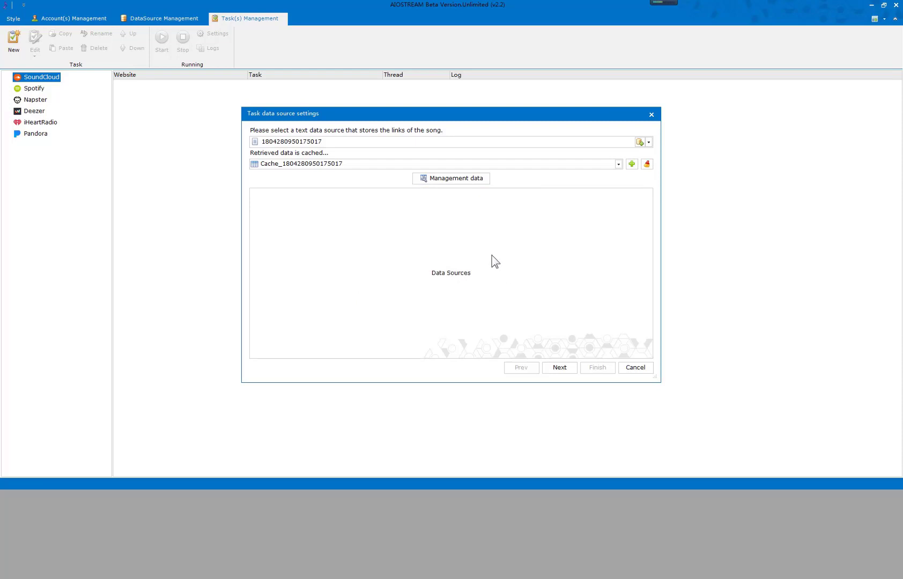
Add the copied SoundCloud song link for queen-somebody-to-love-stripped to the data of the automatically created text source.
{"action": "left_click", "coordinate": [451, 179]}
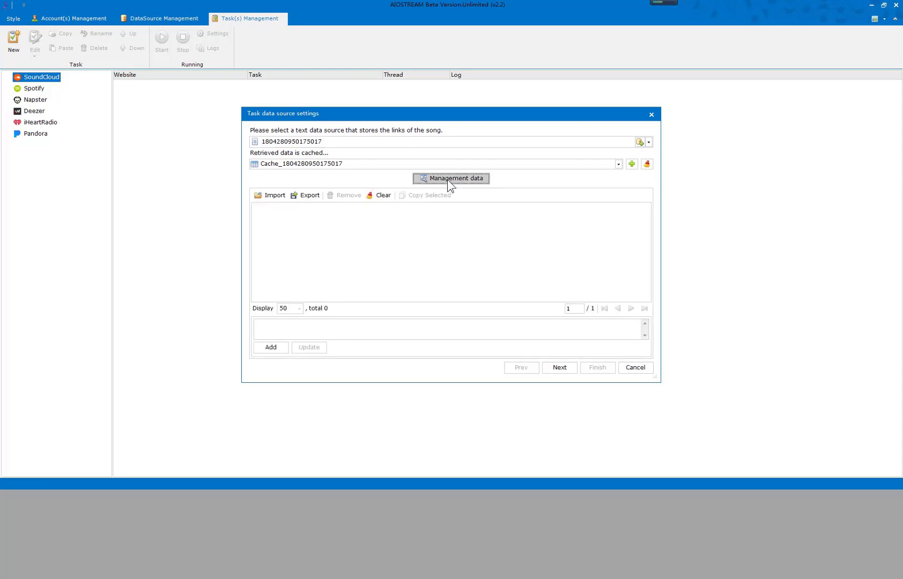
{"action": "left_click", "coordinate": [365, 328]}
{"action": "type", "text": "https://soundcloud.com/williamgoodofficial/queen-somebody-to-love-stripped"}
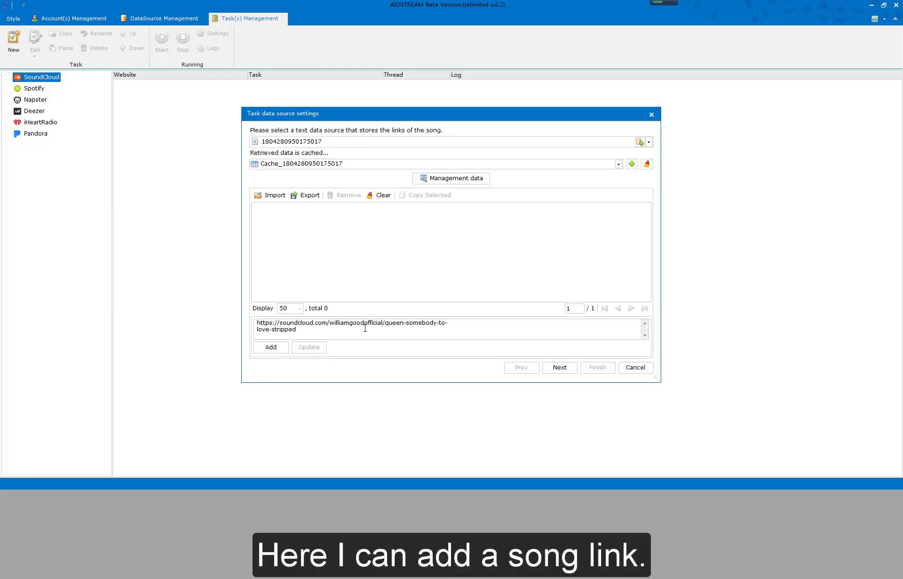
{"action": "left_click", "coordinate": [274, 351]}
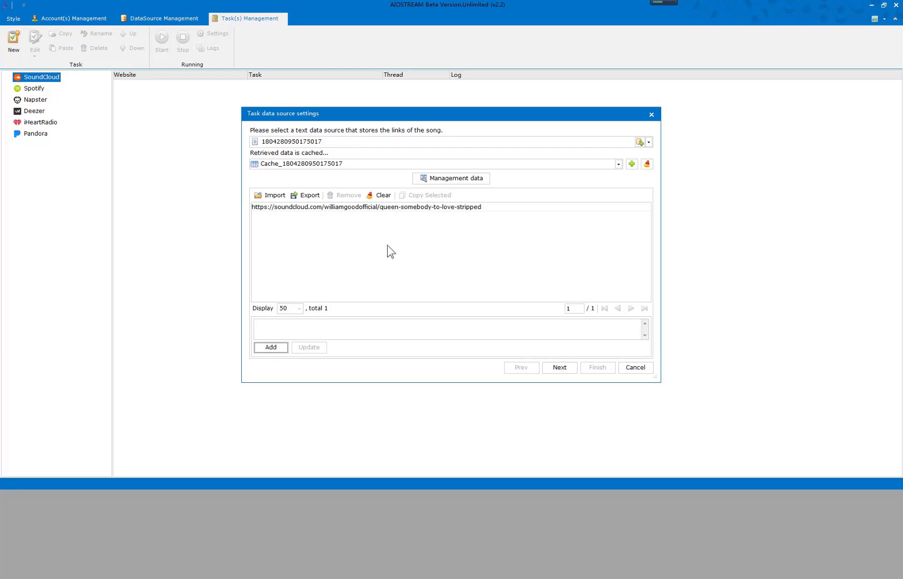
Set Track urls as the song link source with Cache for retrieved data, review its links, and continue to the account source settings.
{"action": "left_click", "coordinate": [422, 144]}
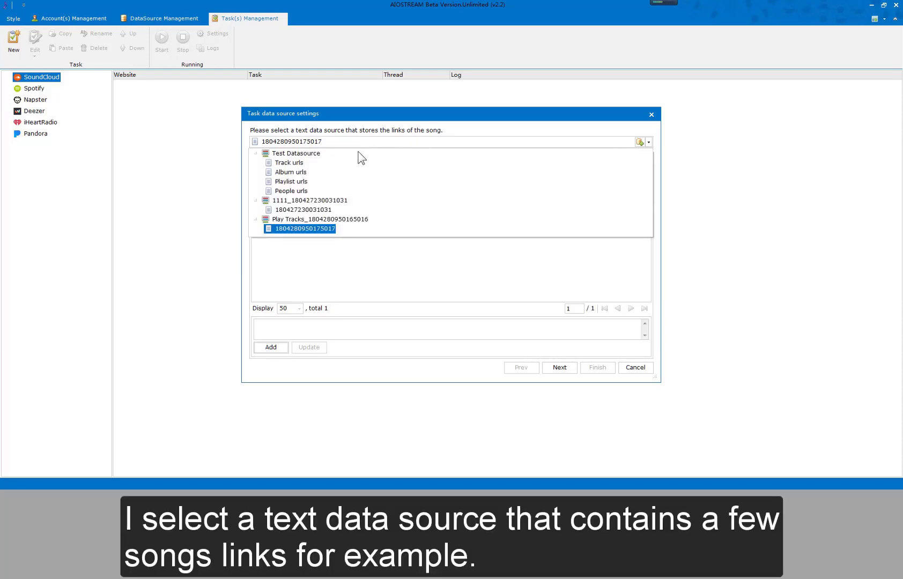
{"action": "left_click", "coordinate": [289, 162]}
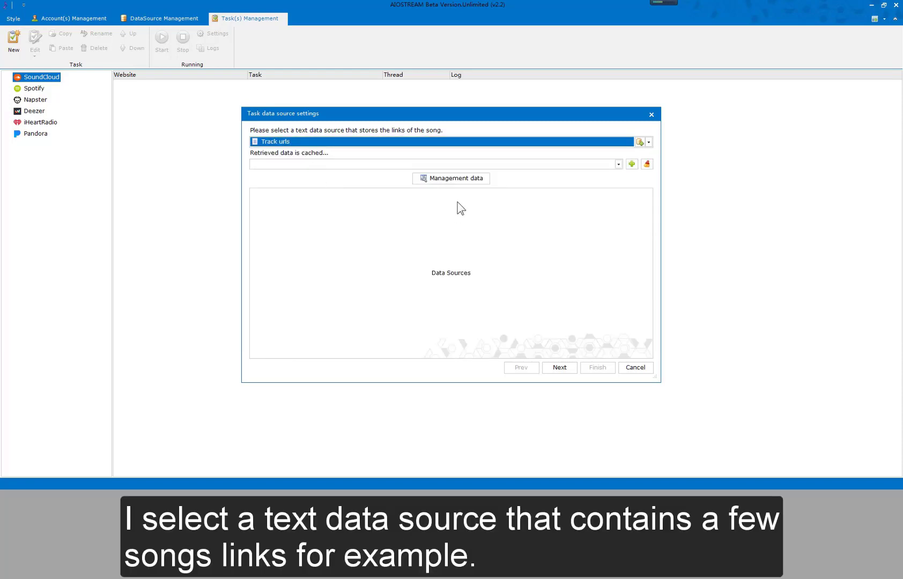
{"action": "left_click", "coordinate": [445, 164]}
{"action": "left_click", "coordinate": [410, 174]}
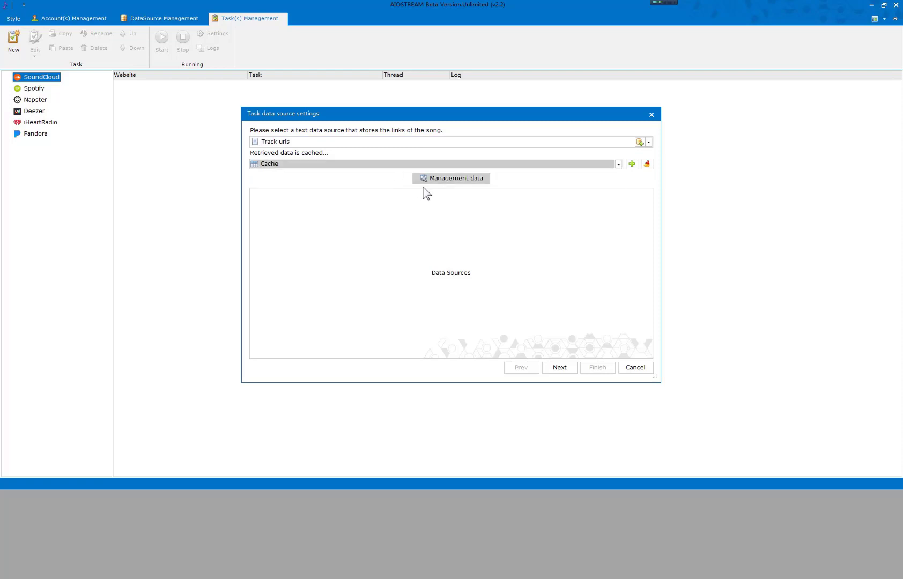
{"action": "left_click", "coordinate": [454, 180]}
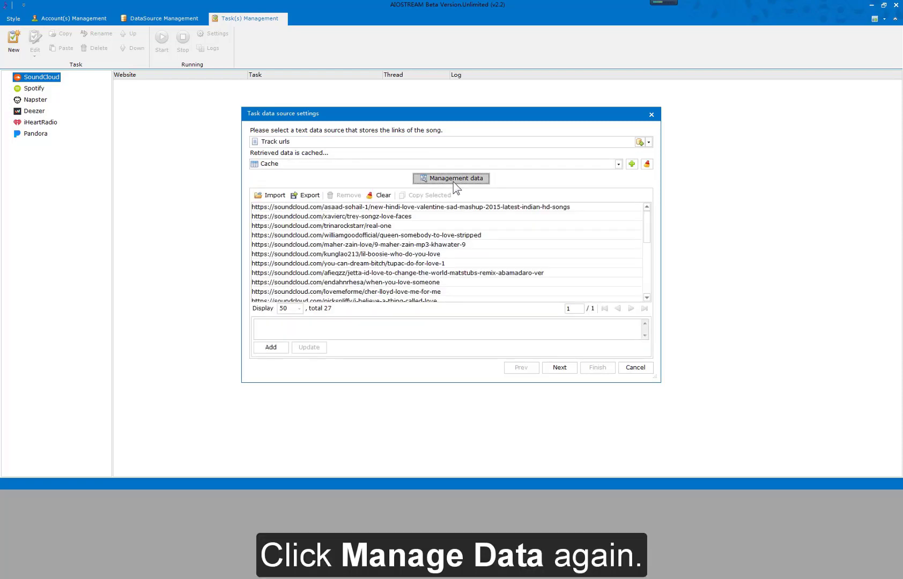
{"action": "left_click_drag", "start_coordinate": [450, 217], "coordinate": [453, 263]}
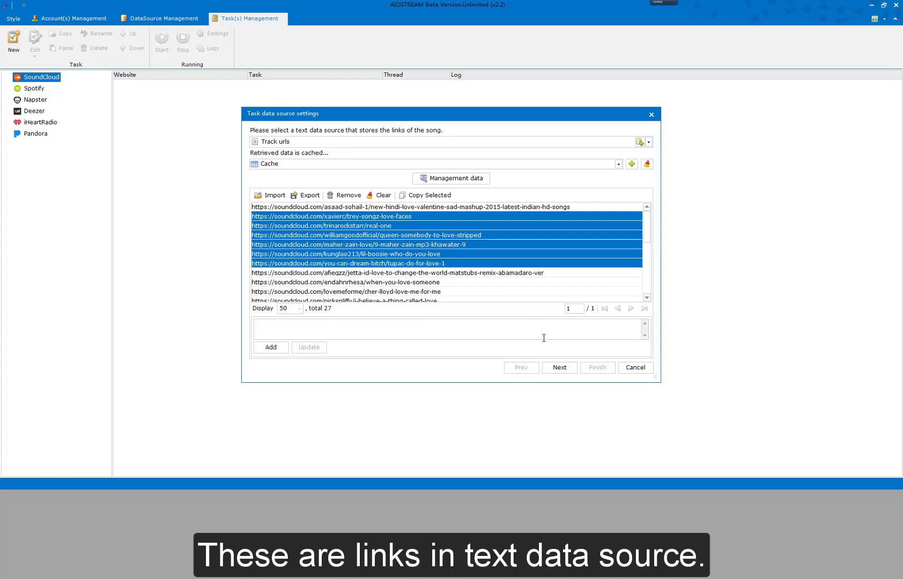
{"action": "left_click", "coordinate": [557, 368]}
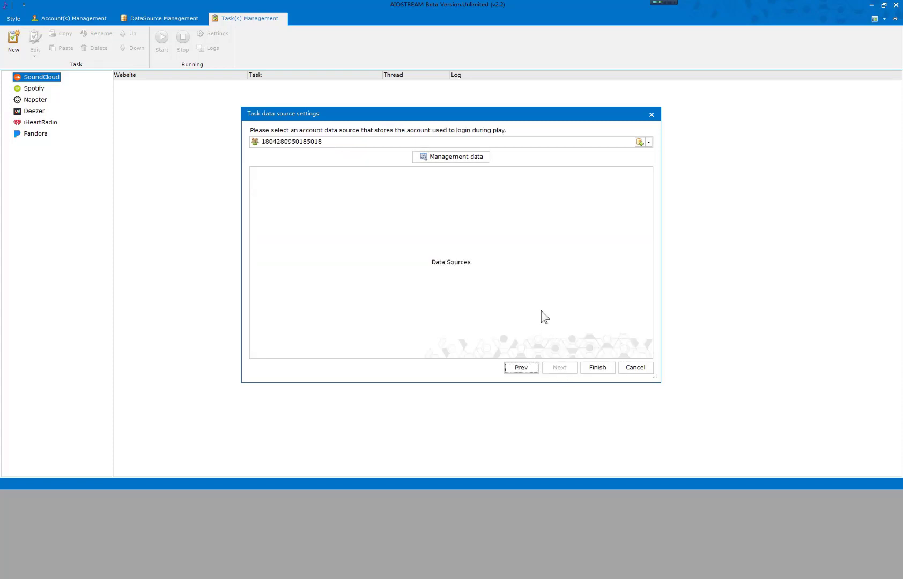
Keep the default account data source, include the available user account in it, save it, and finish the data source settings.
{"action": "left_click", "coordinate": [377, 142]}
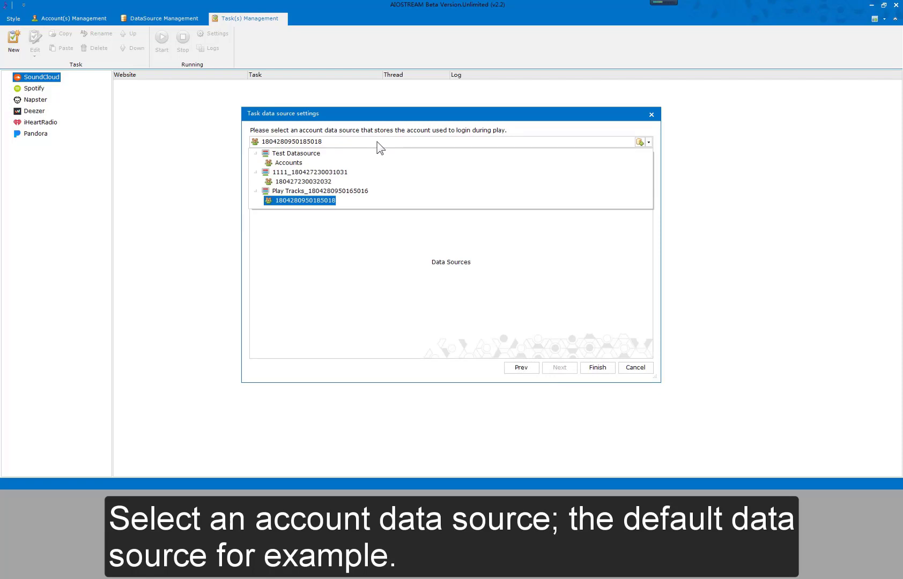
{"action": "left_click", "coordinate": [379, 146]}
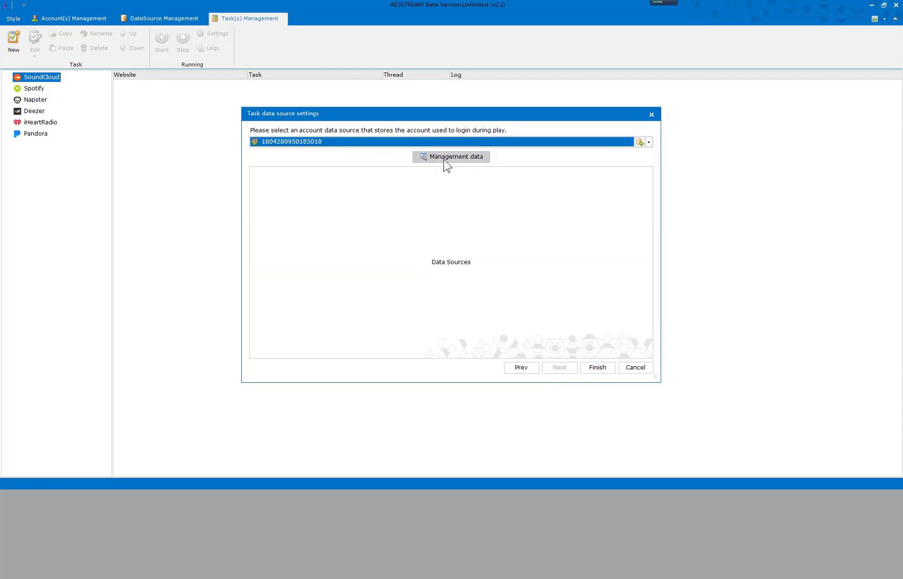
{"action": "left_click", "coordinate": [444, 159]}
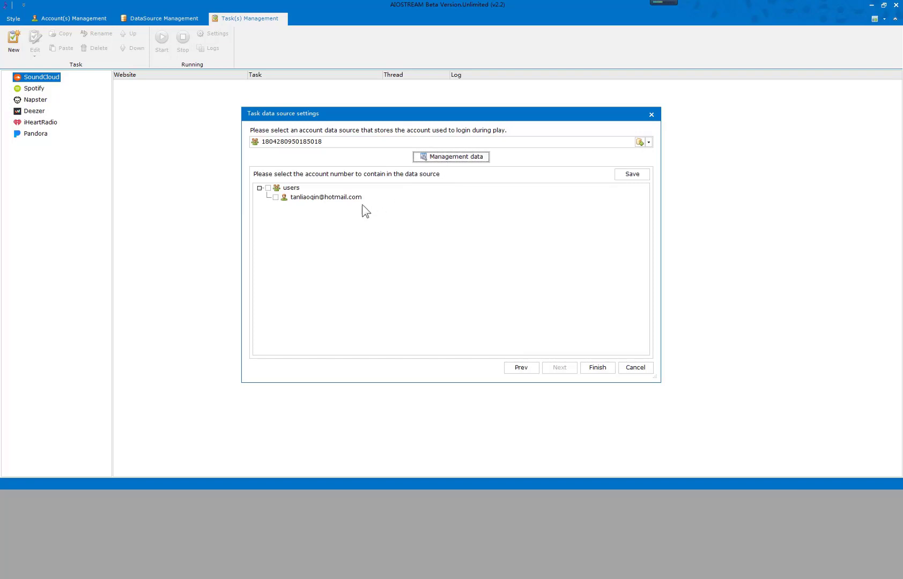
{"action": "left_click", "coordinate": [275, 197]}
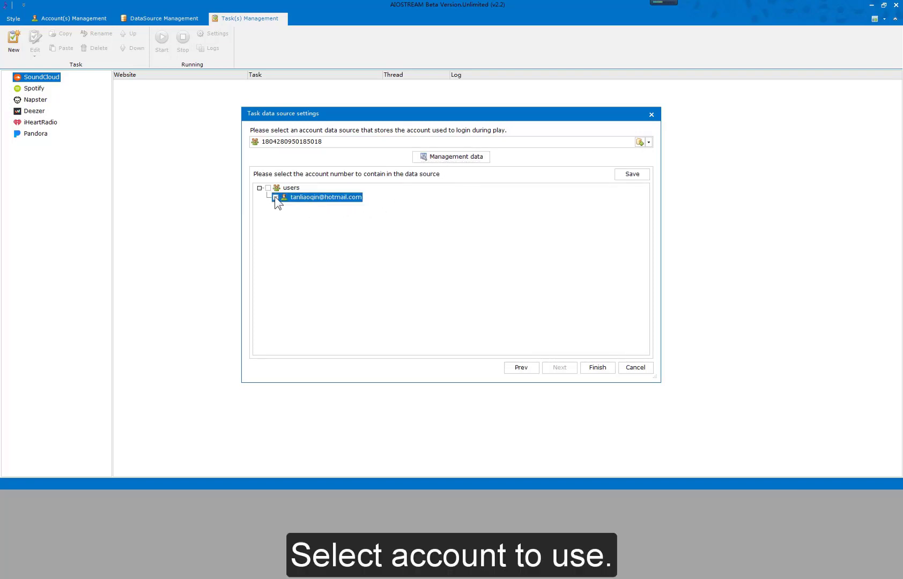
{"action": "left_click", "coordinate": [630, 176]}
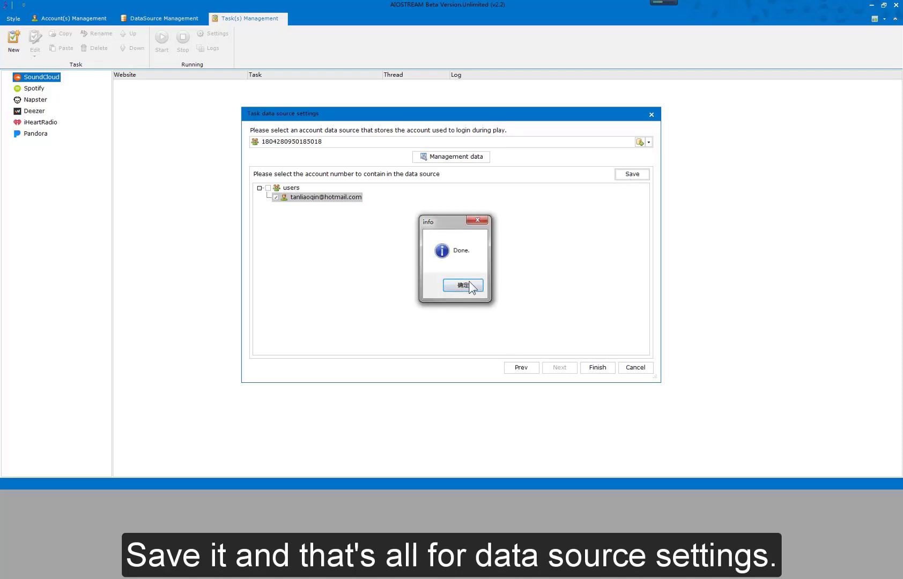
{"action": "left_click", "coordinate": [462, 285]}
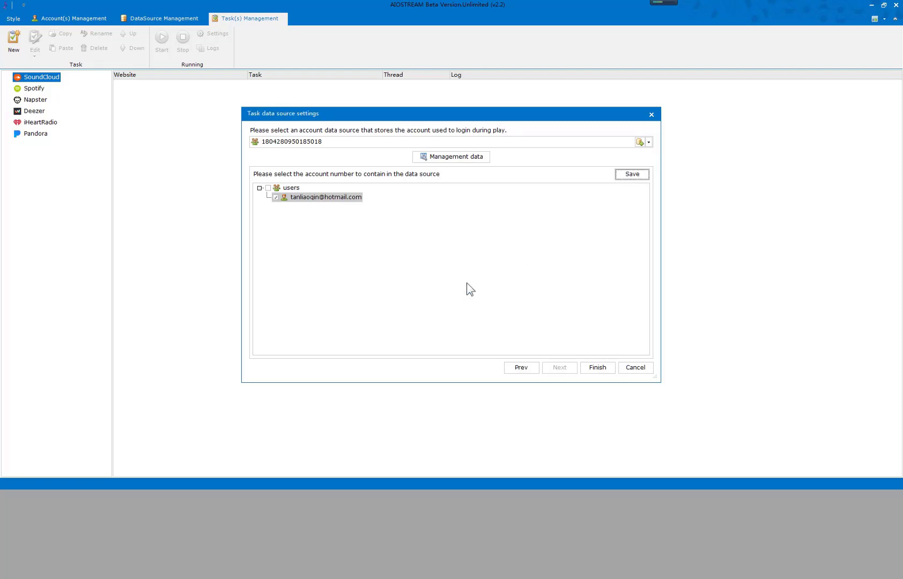
{"action": "left_click", "coordinate": [598, 369]}
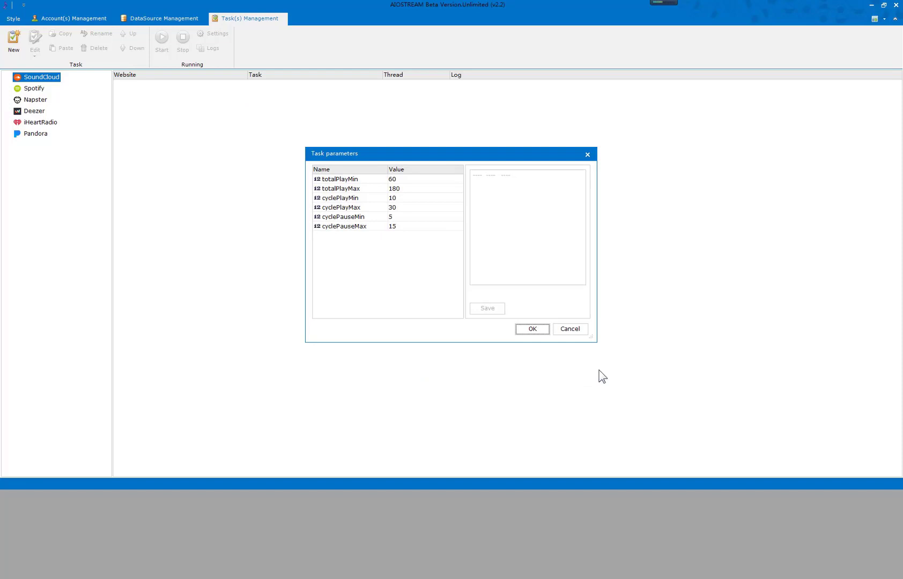
Set the task's totalPlayMin parameter to 61 seconds, save it, and accept the task parameters.
{"action": "left_click", "coordinate": [421, 181]}
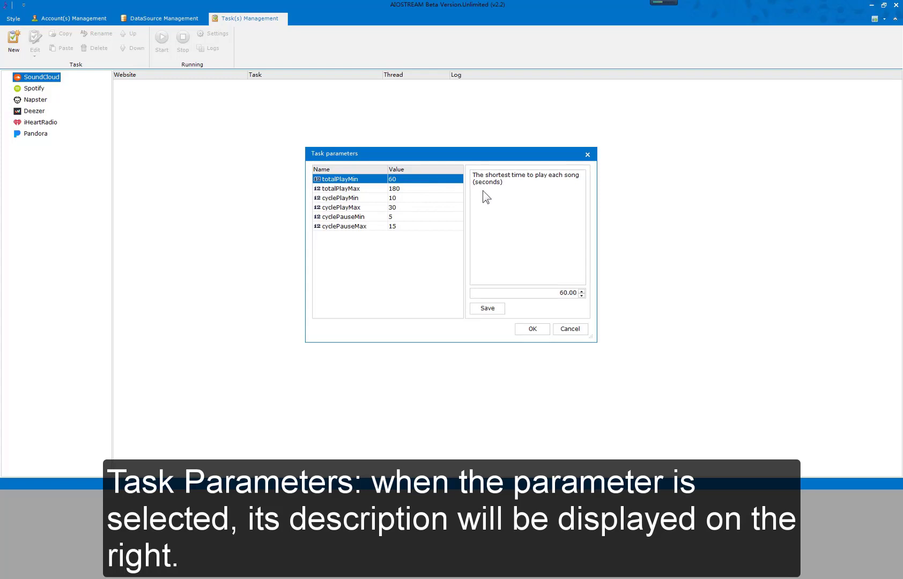
{"action": "left_click", "coordinate": [545, 292]}
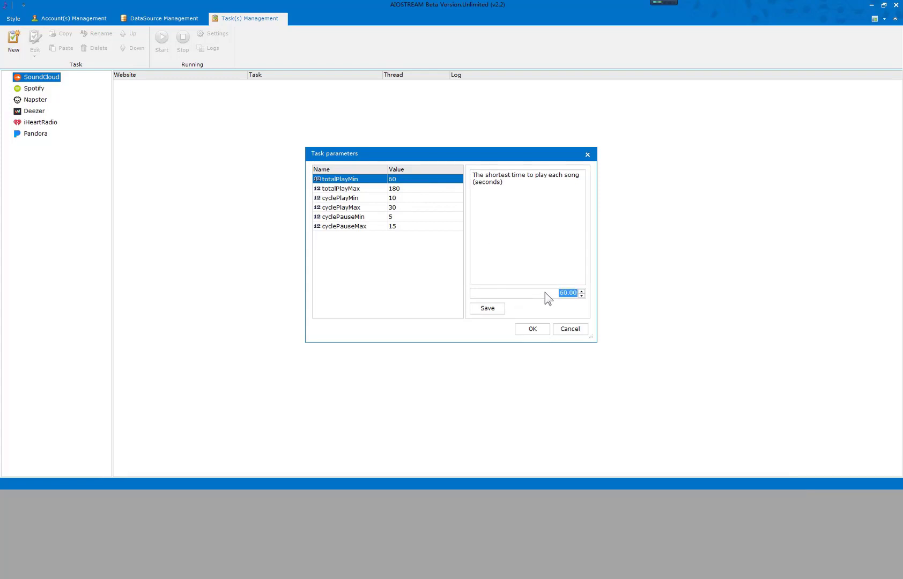
{"action": "left_click", "coordinate": [581, 291]}
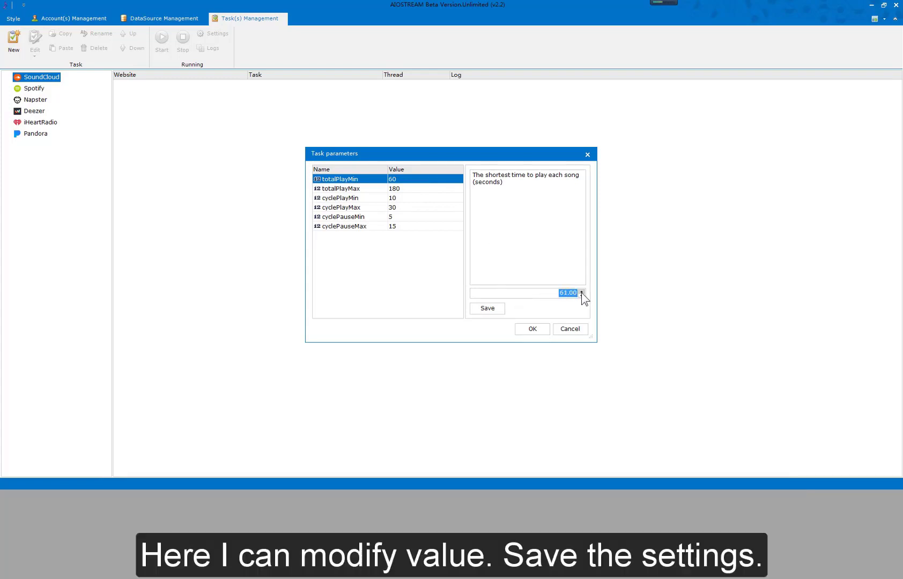
{"action": "left_click", "coordinate": [492, 309]}
{"action": "left_click", "coordinate": [522, 328]}
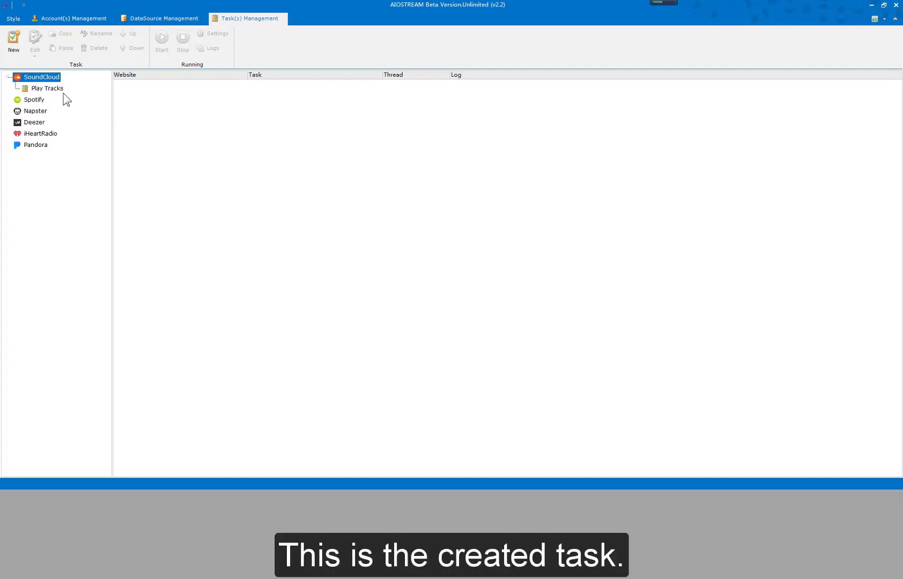
Turn on Show debug window for the Play Tracks task, leaving its schedule disabled, and accept the task settings.
{"action": "left_click", "coordinate": [53, 88]}
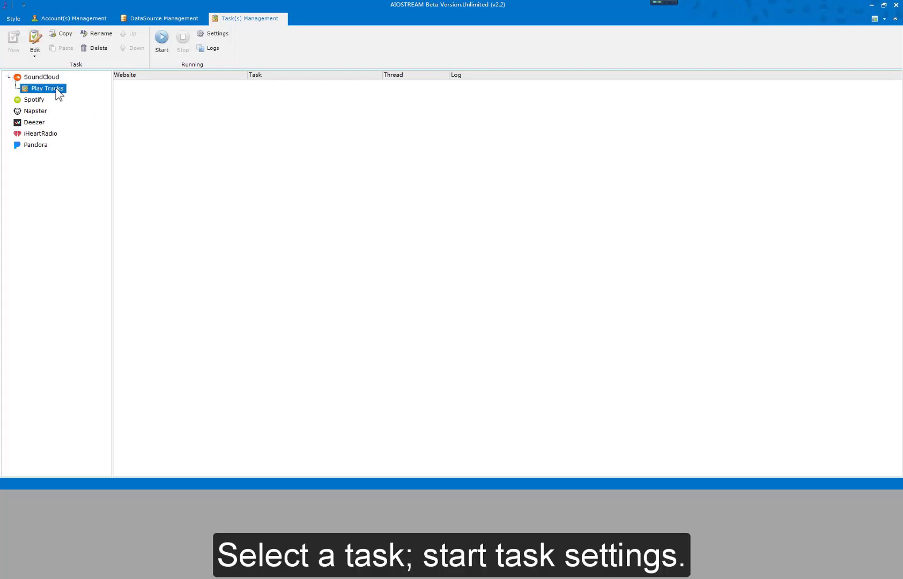
{"action": "left_click", "coordinate": [217, 35]}
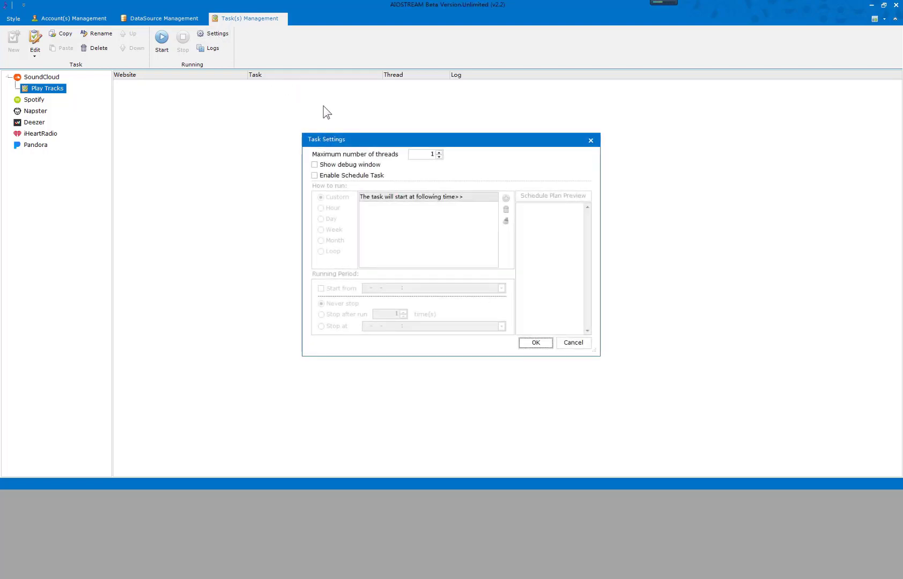
{"action": "left_click", "coordinate": [421, 156]}
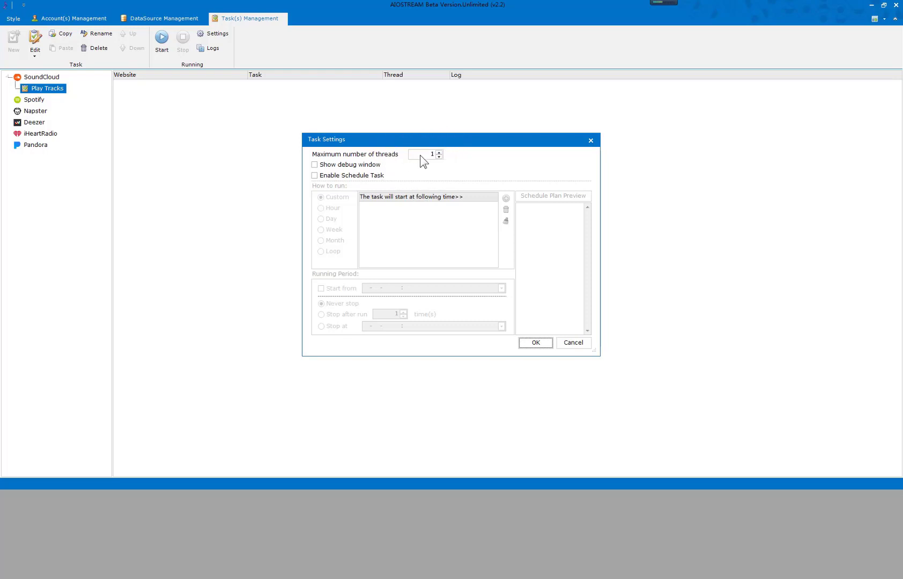
{"action": "left_click", "coordinate": [373, 167]}
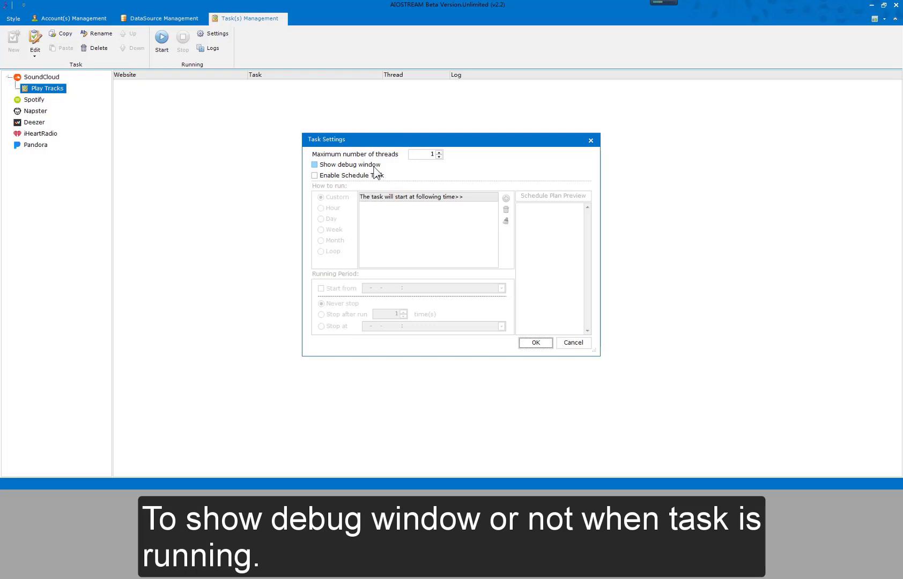
{"action": "left_click", "coordinate": [364, 178]}
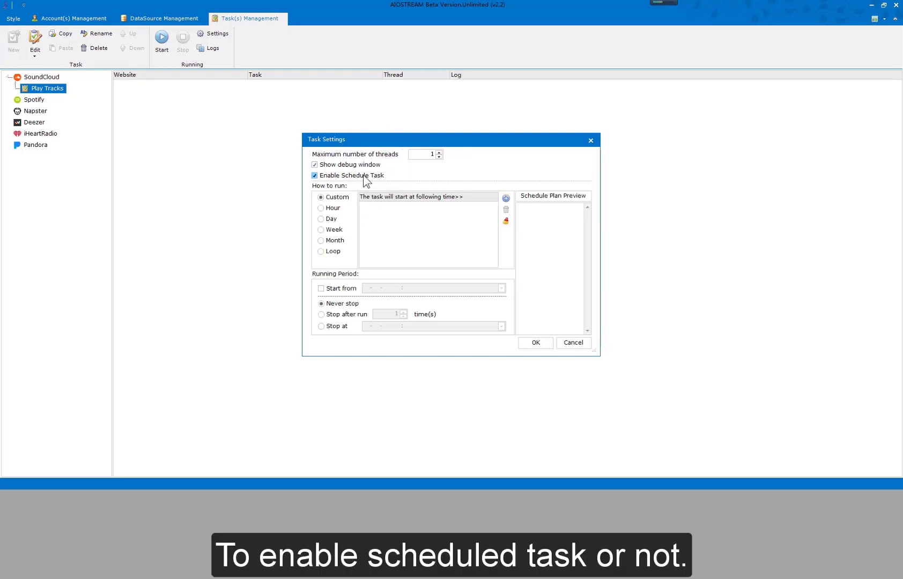
{"action": "left_click", "coordinate": [364, 178]}
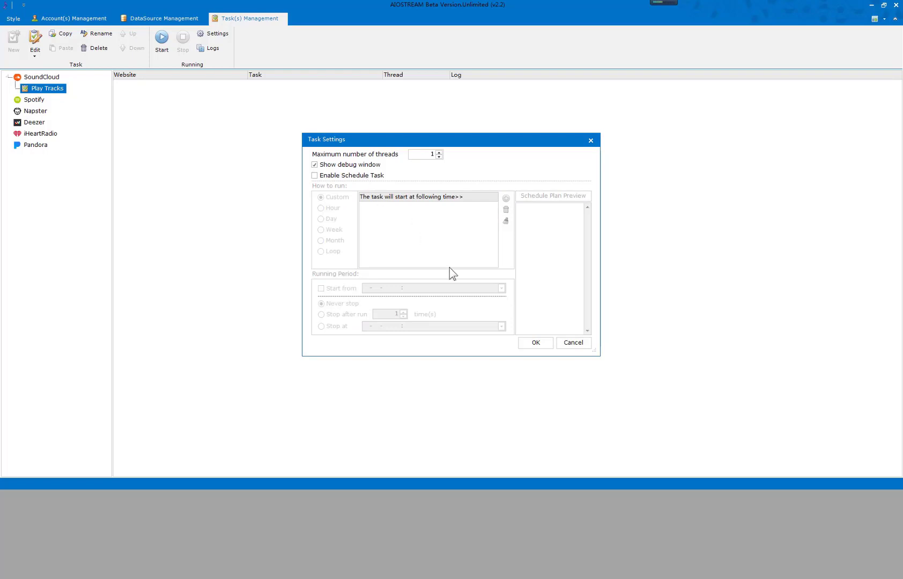
{"action": "left_click", "coordinate": [536, 345]}
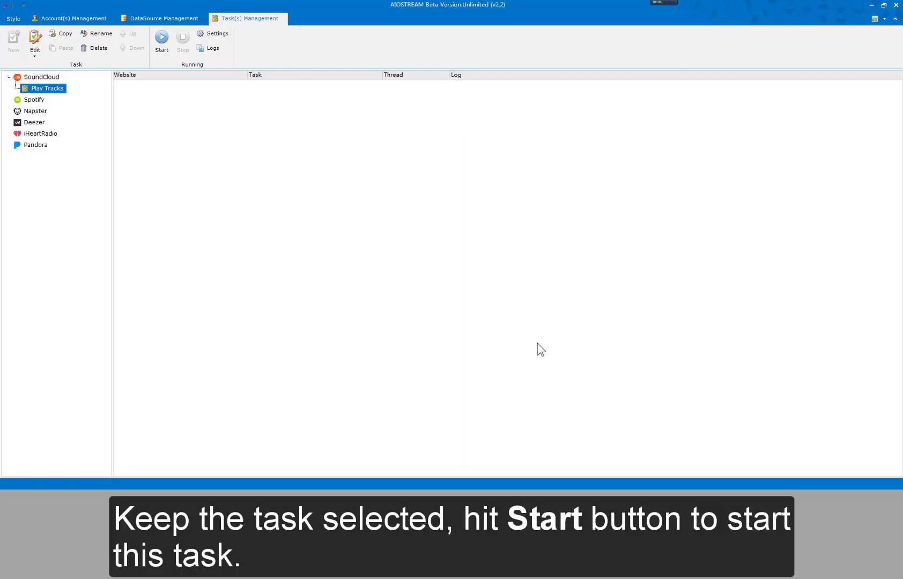
Start the Play Tracks task, let it play a track in the debug window, and stop it.
{"action": "left_click", "coordinate": [163, 47]}
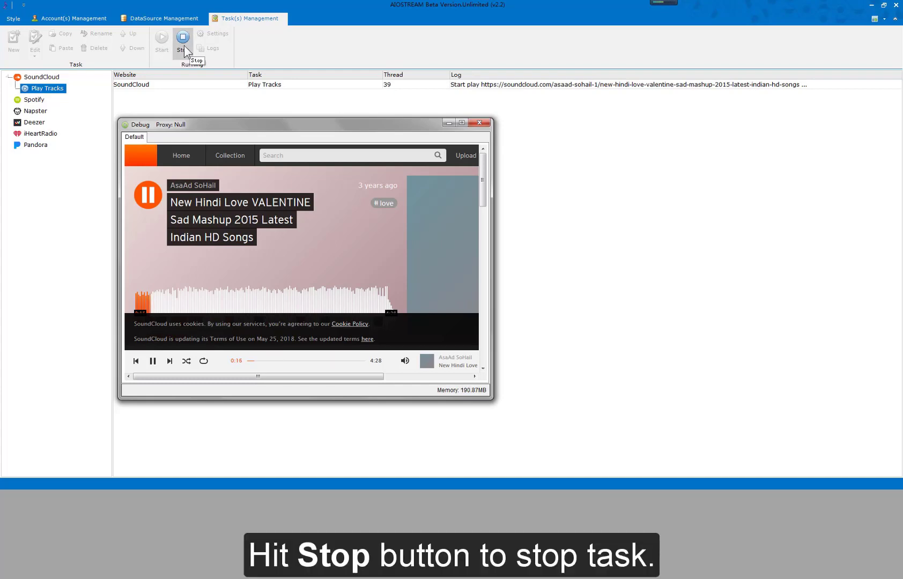
{"action": "left_click", "coordinate": [183, 40]}
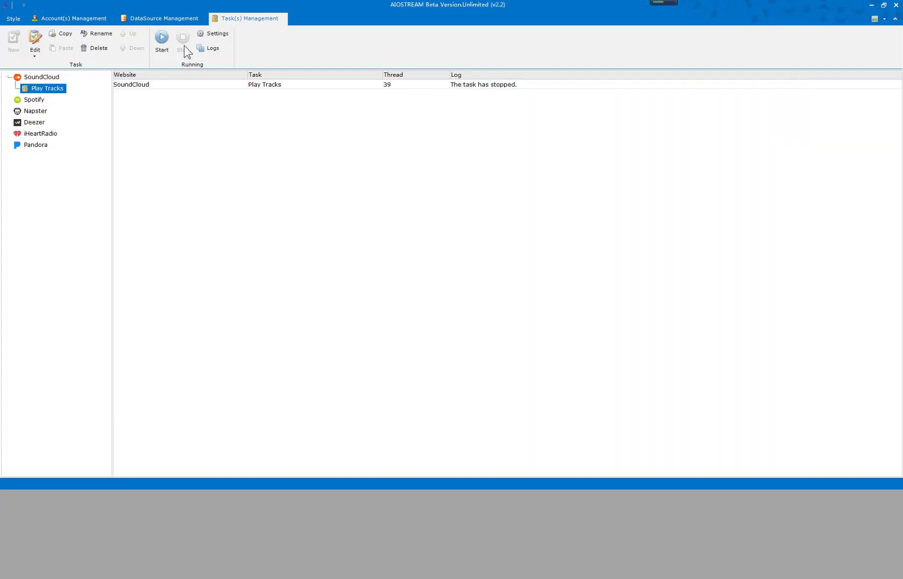